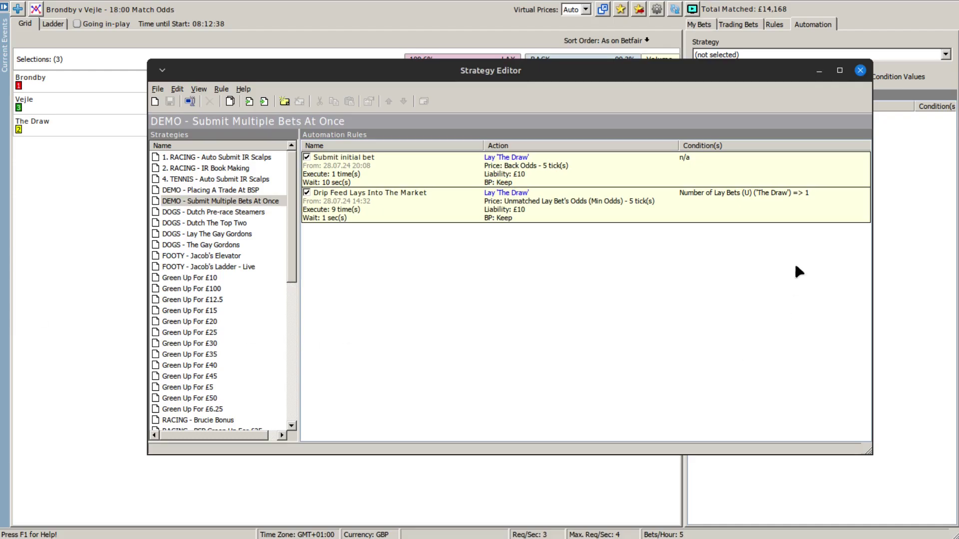
- Minimize the Strategy Editor to reveal the Brondby v Vejle Match Odds grid
left_click(819, 70)
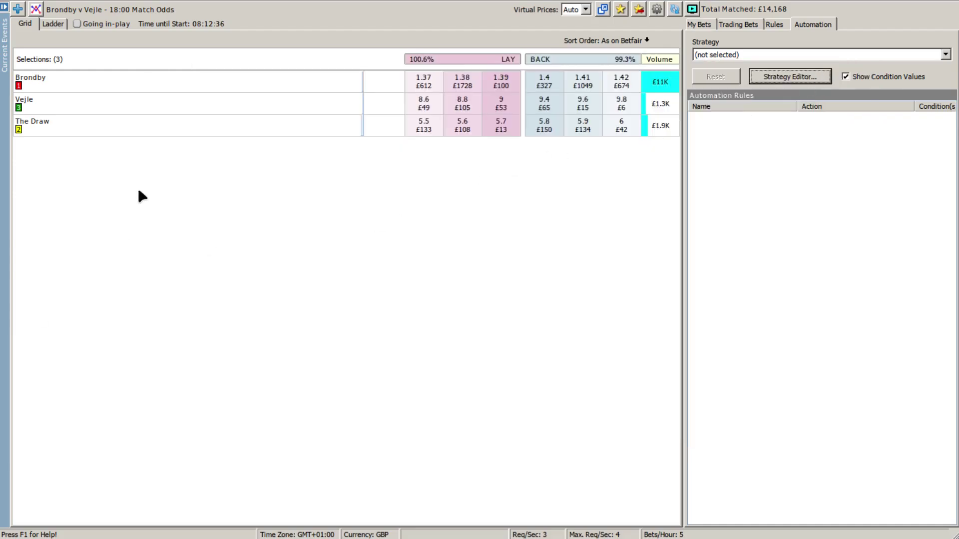
- Switch to price ladders for Brondby, Vejle and The Draw, and bring up the Strategy list
left_click(54, 24)
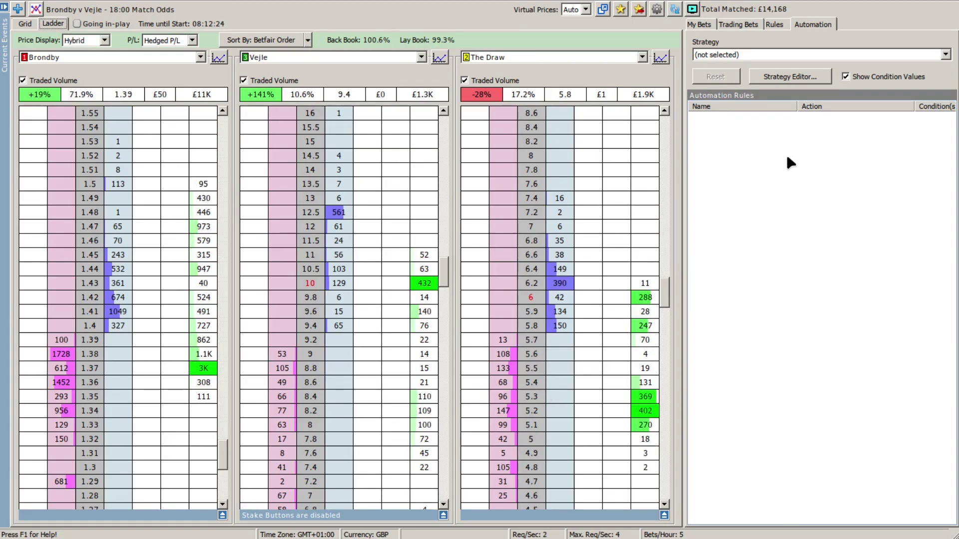
left_click(767, 56)
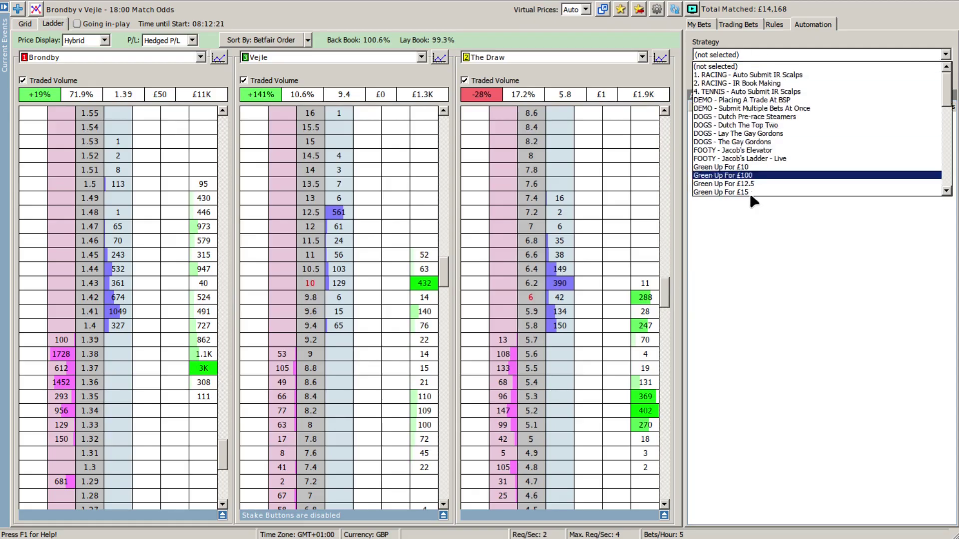
- Run DEMO - Submit Multiple Bets At Once and check My Bets for ten Draw lays from 5.2 down
left_click(749, 108)
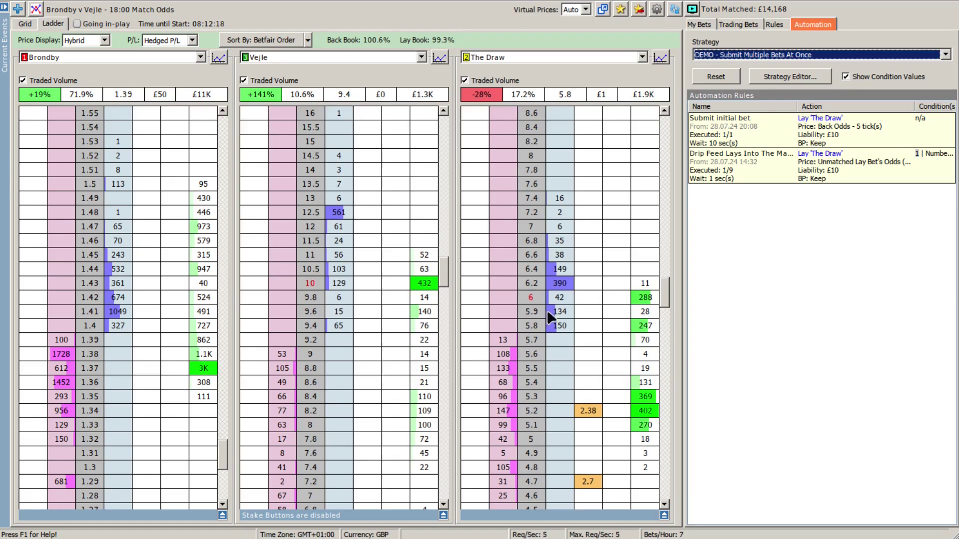
scroll(549, 320, "down", 6)
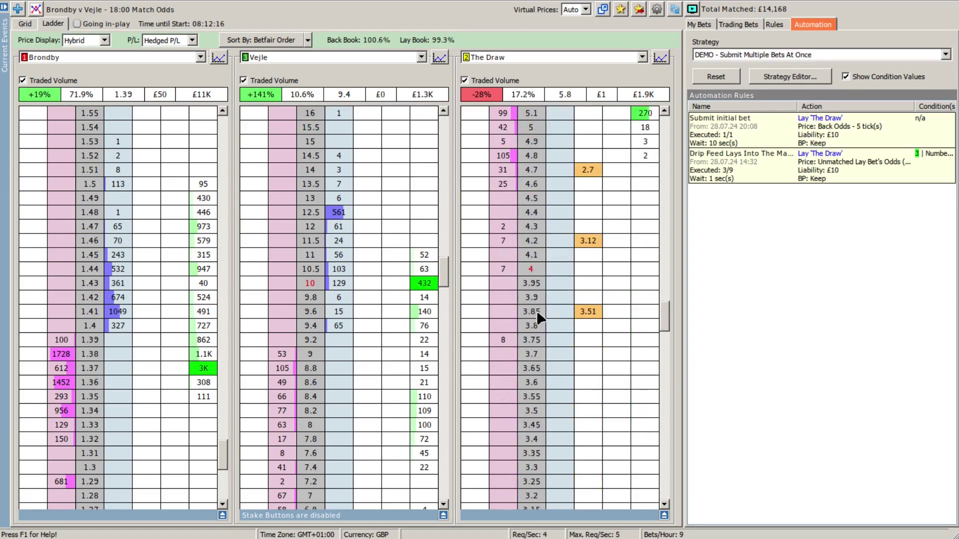
scroll(539, 319, "down", 1)
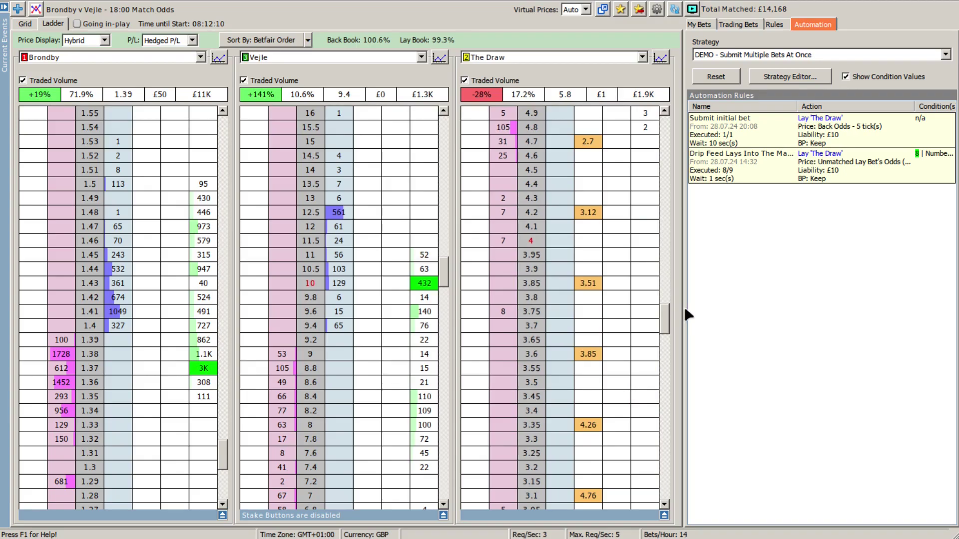
scroll(520, 320, "down", 6)
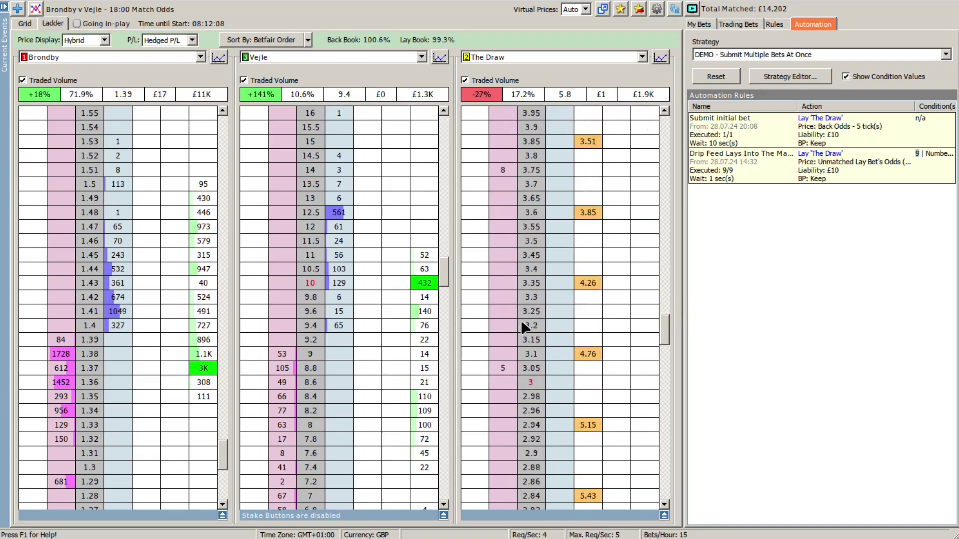
scroll(522, 323, "down", 6)
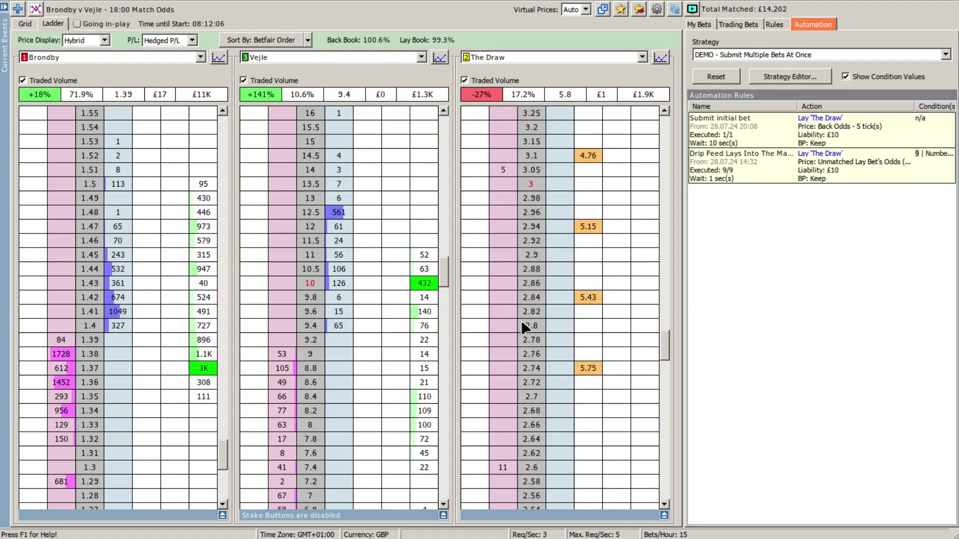
left_click(700, 24)
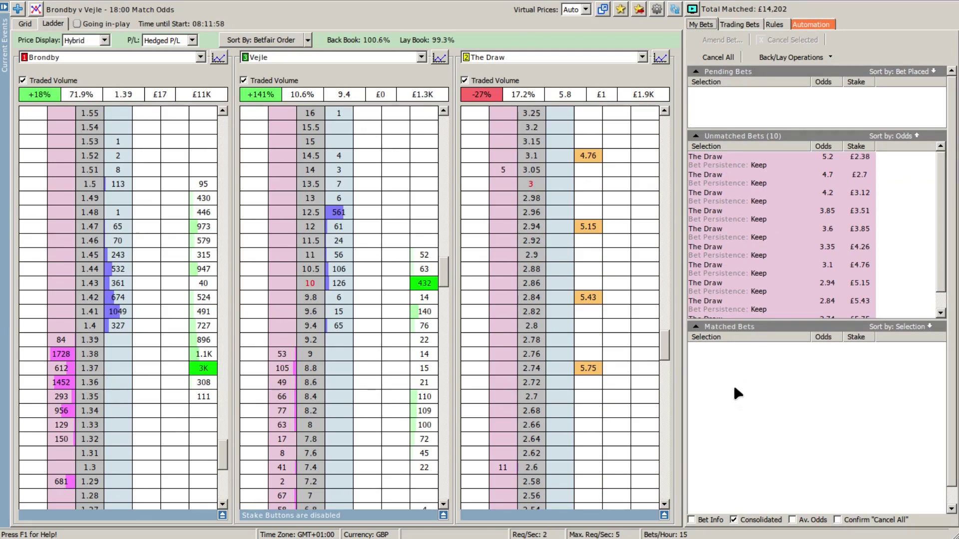
- From the Strategy Editor, edit the Drip Feed Lays Into The Market rule
left_click(803, 24)
left_click(789, 76)
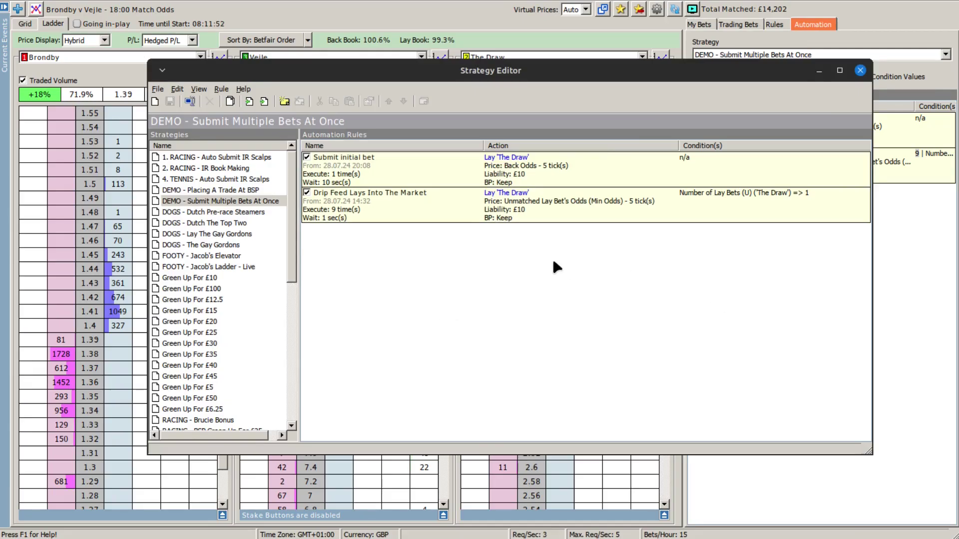
left_click(397, 200)
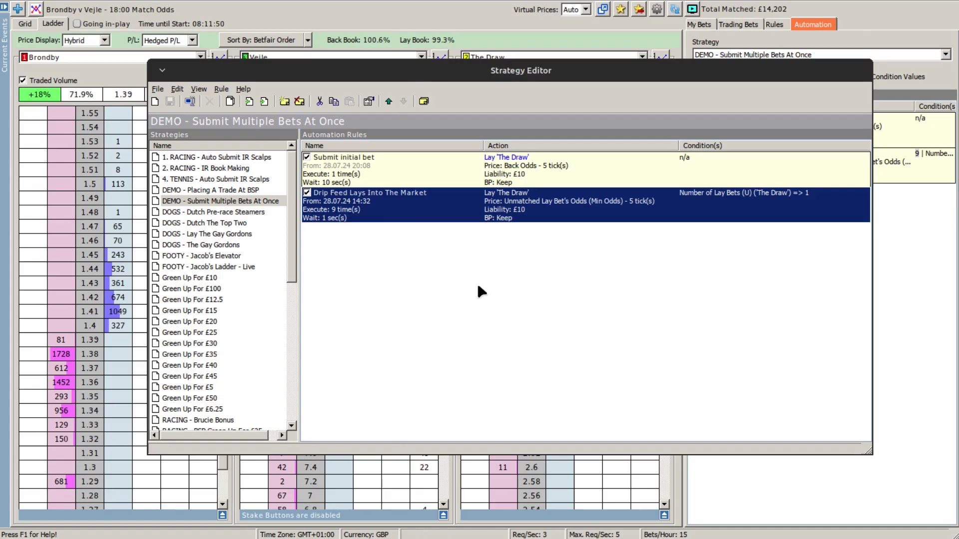
key("Return")
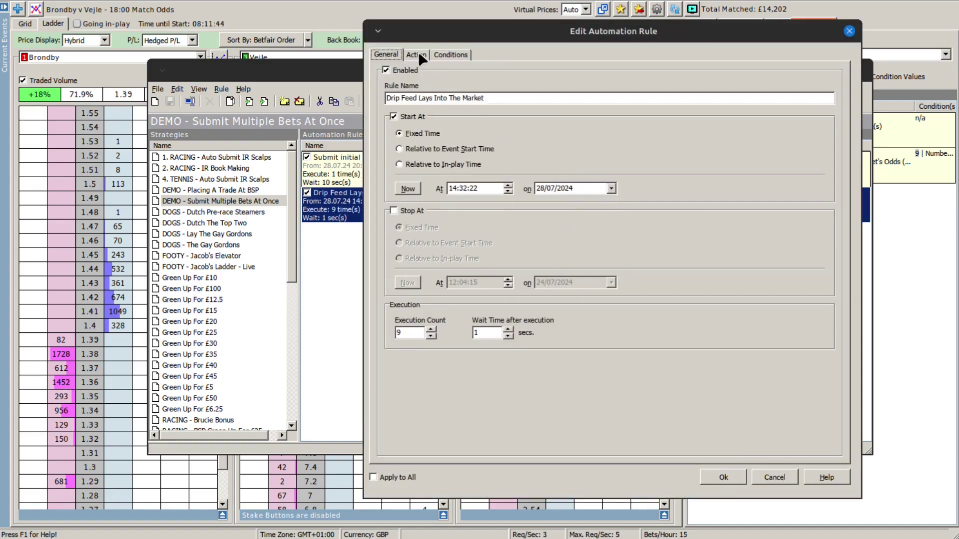
- Show the rule's action: lay The Draw at unmatched lay odds minus 5 ticks, £10 liability
left_click(417, 53)
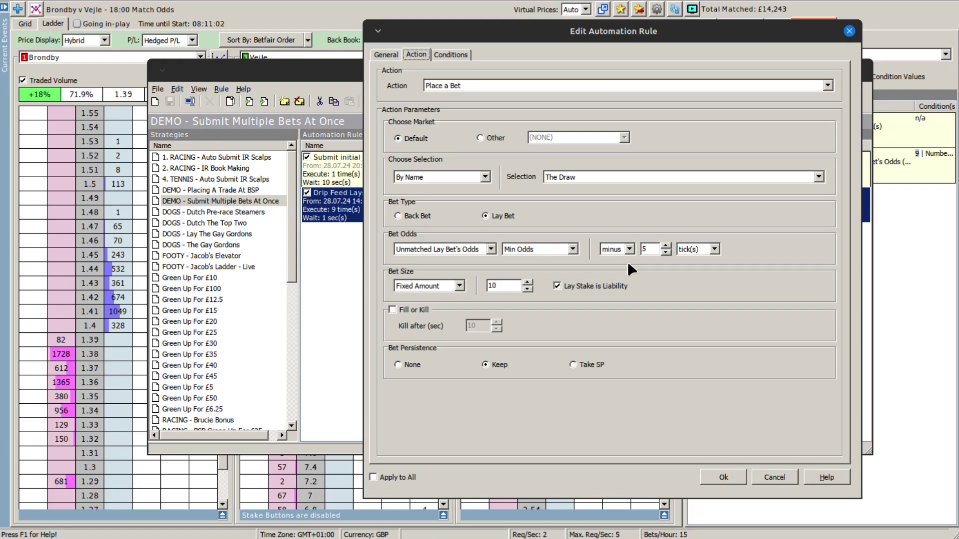
- Review the Selection Bet Count condition (at least 1 lay on The Draw) and cancel unchanged
left_click(452, 54)
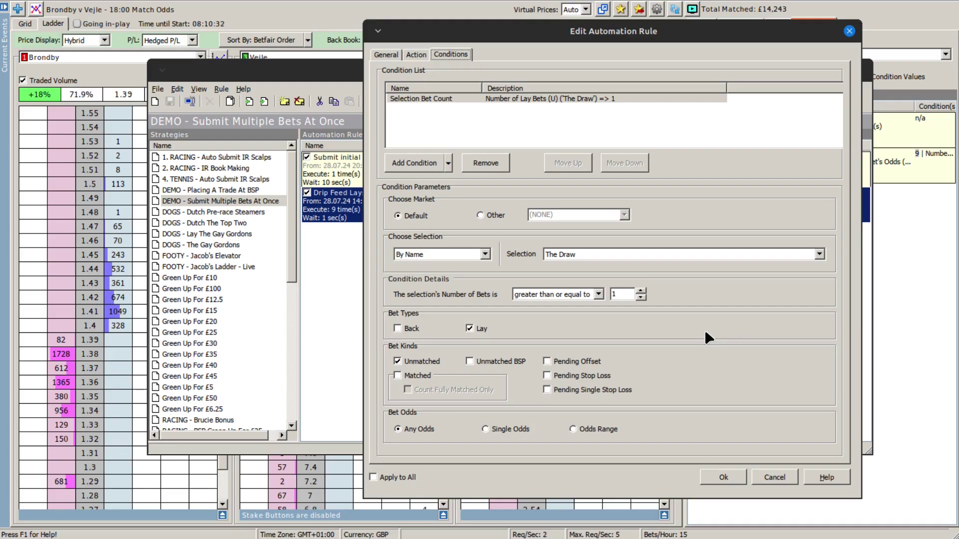
left_click(769, 478)
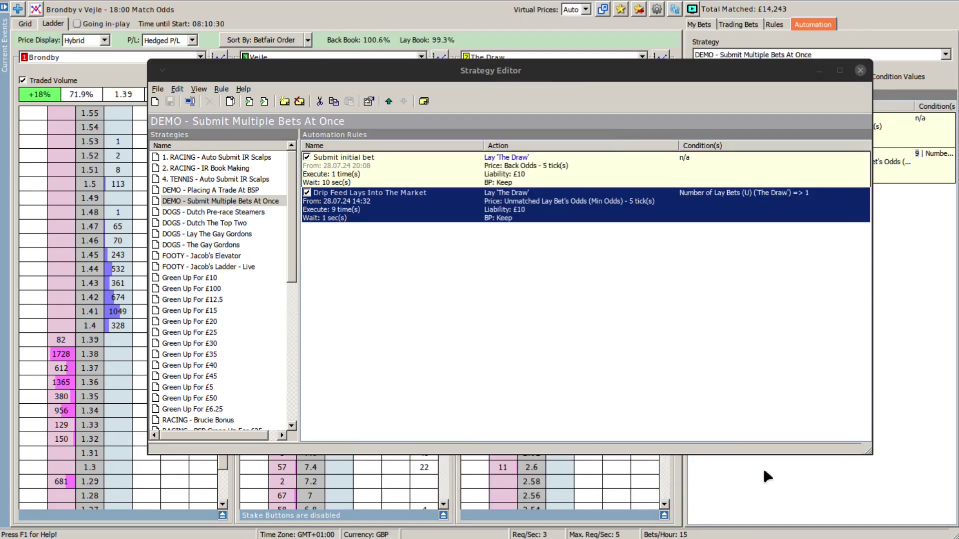
- Inspect the Submit initial bet rule without changes, then untick it to disable it
left_click(389, 169)
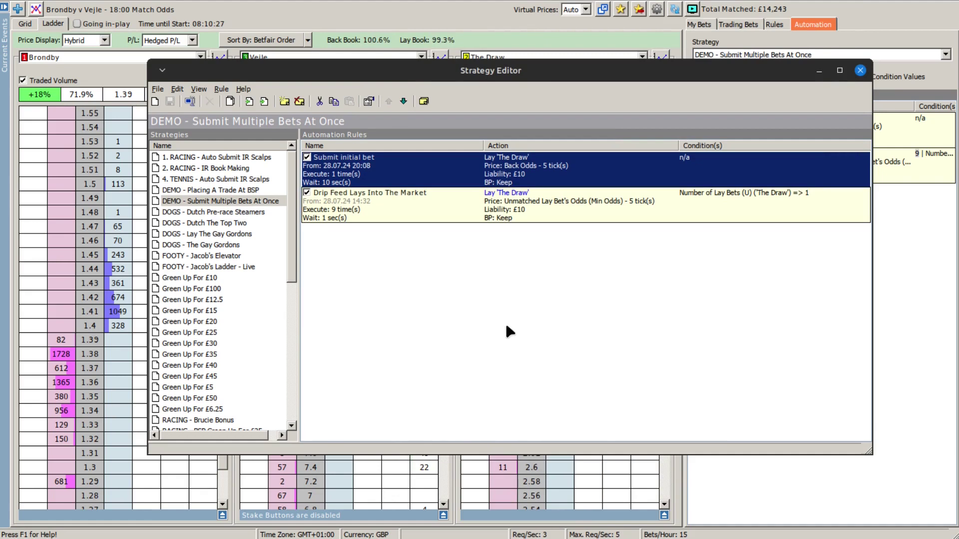
key("Return")
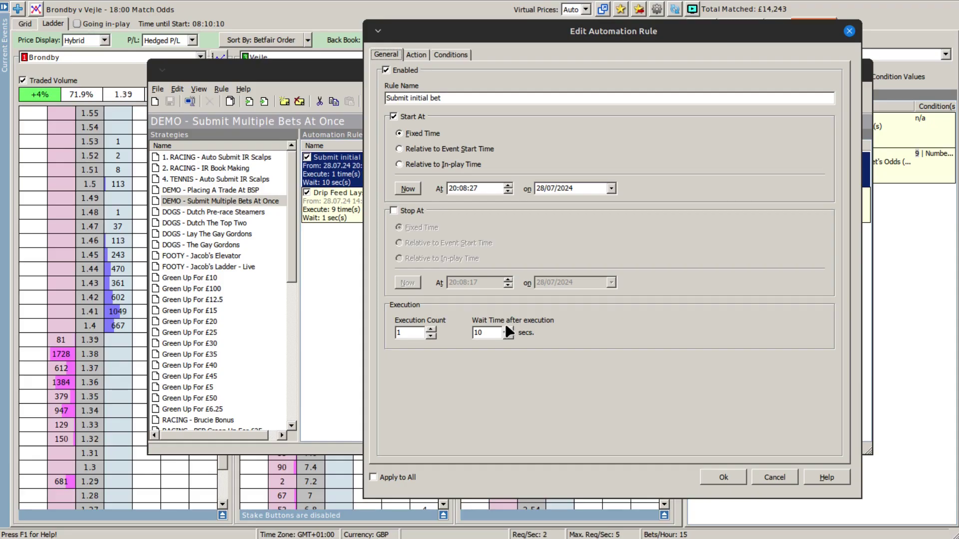
left_click(766, 472)
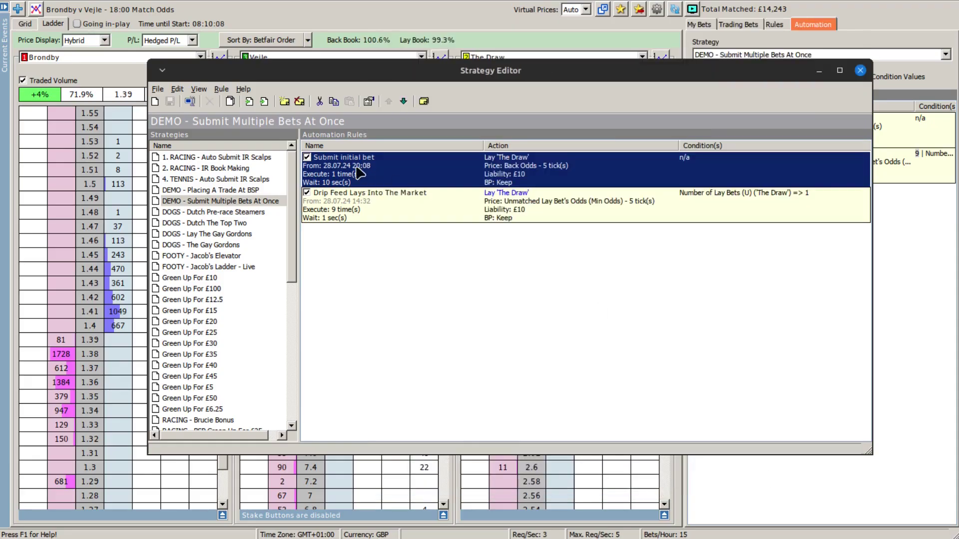
left_click(307, 158)
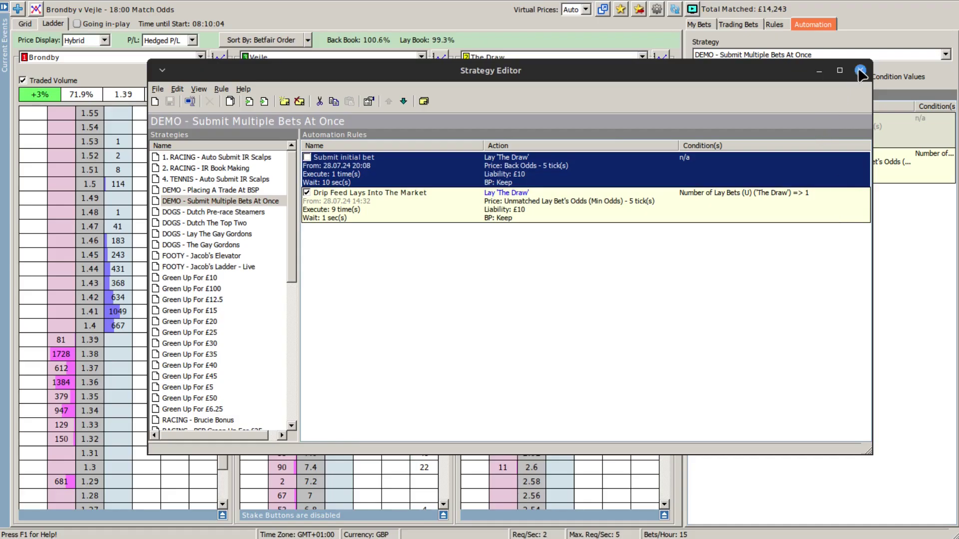
- Hide the Strategy Editor, reset the strategy, cancel all unmatched Draw lays, and reopen the strategy list
left_click(819, 71)
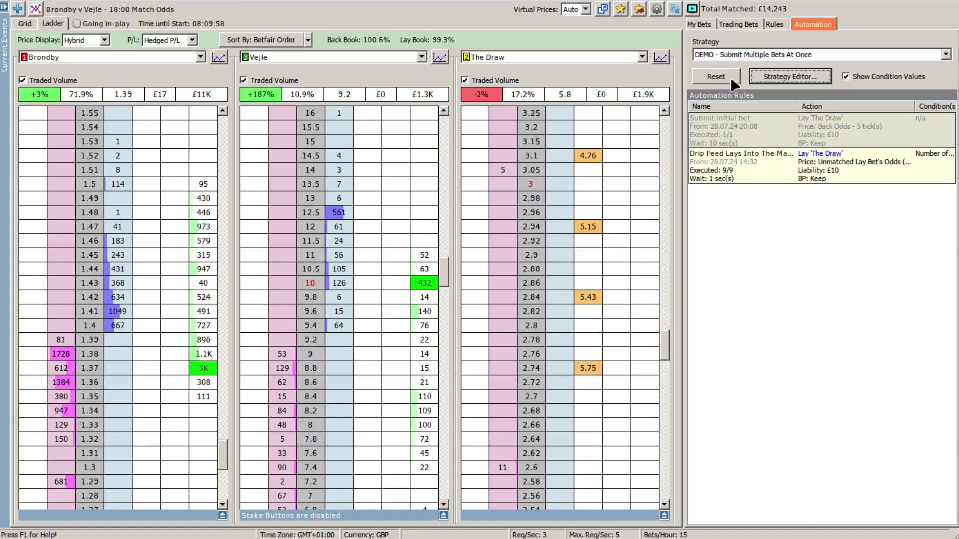
left_click(714, 75)
left_click(703, 24)
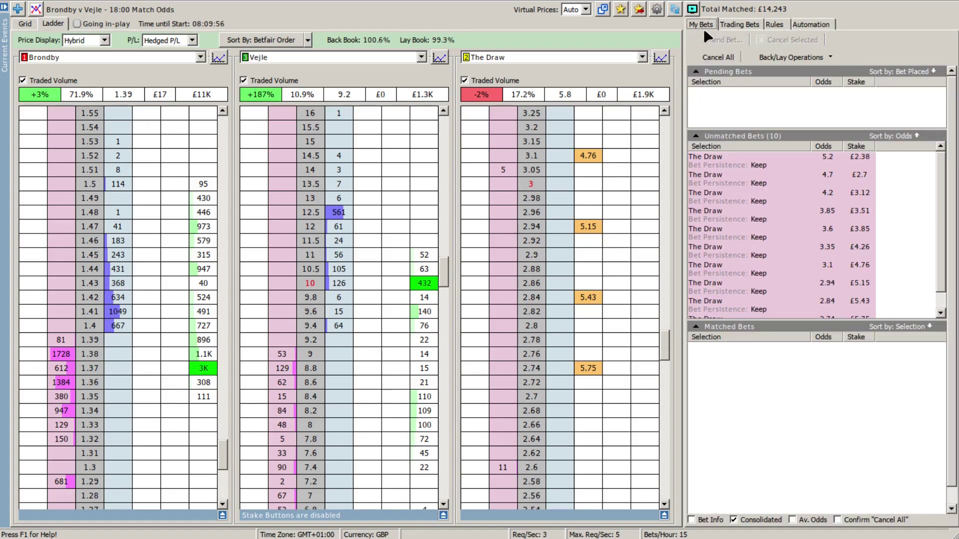
left_click(718, 57)
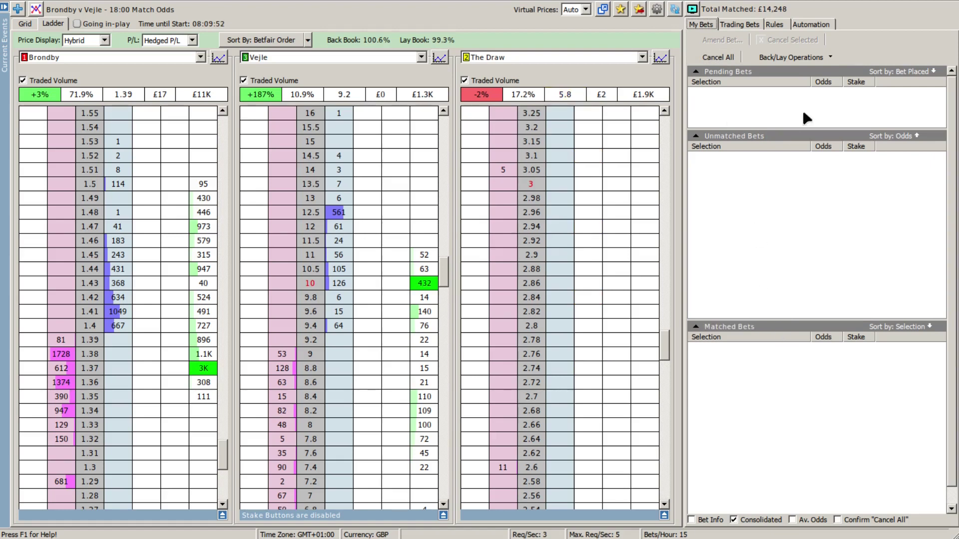
left_click(797, 27)
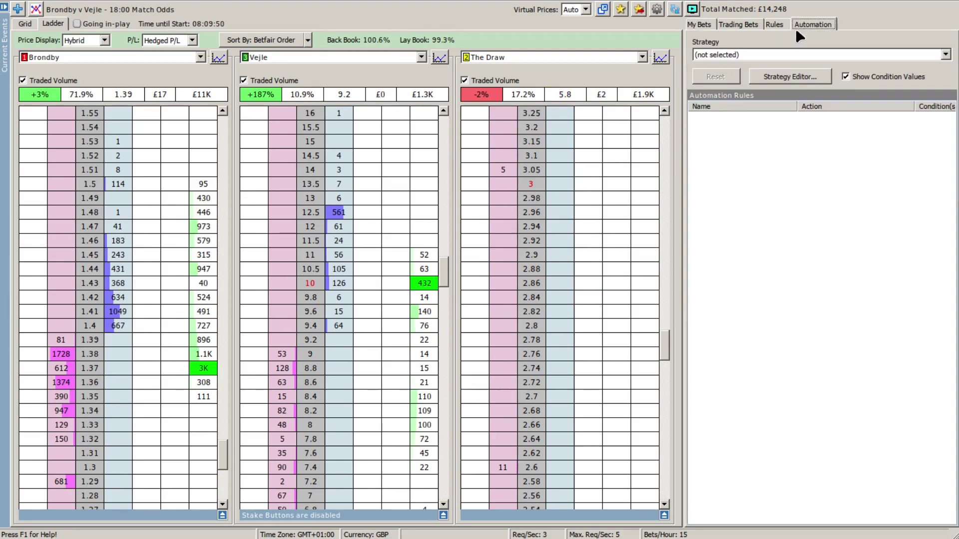
left_click(785, 54)
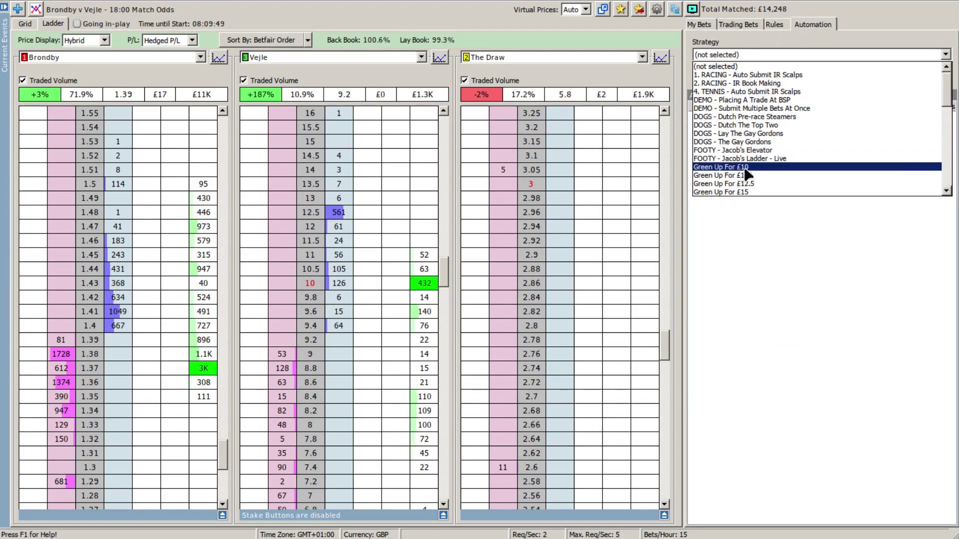
- Reselect DEMO - Submit Multiple Bets At Once and lay The Draw at 4, triggering nine drip-feed lays
left_click(745, 107)
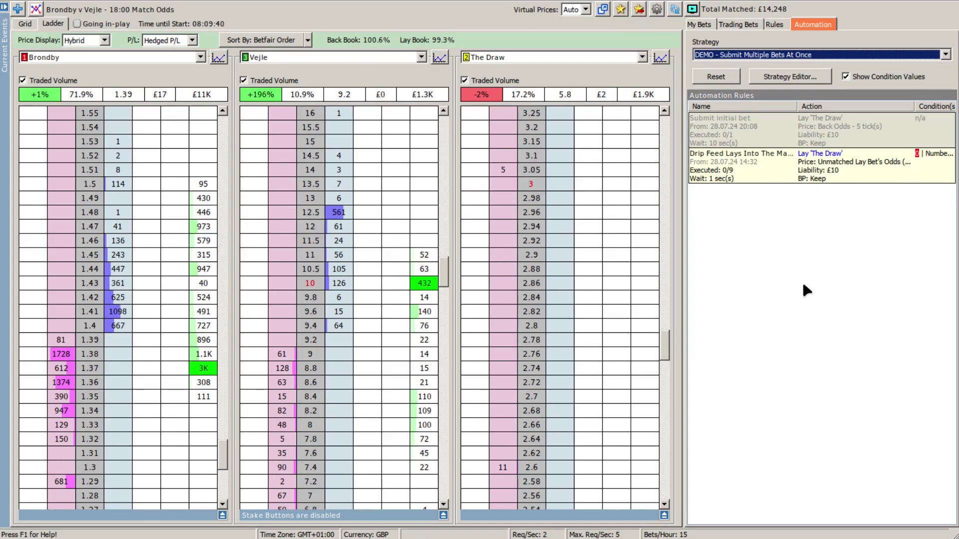
left_click_drag(669, 302, 666, 319)
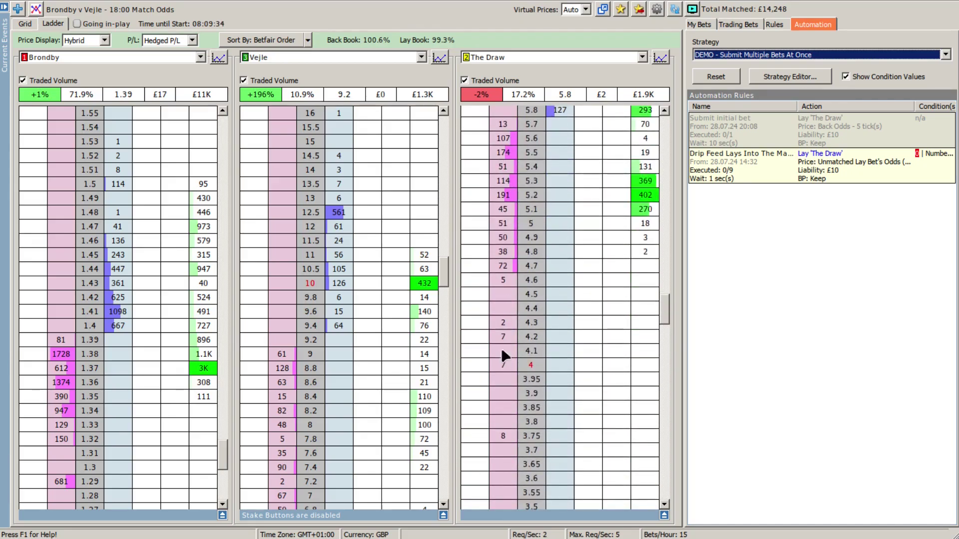
left_click(503, 365)
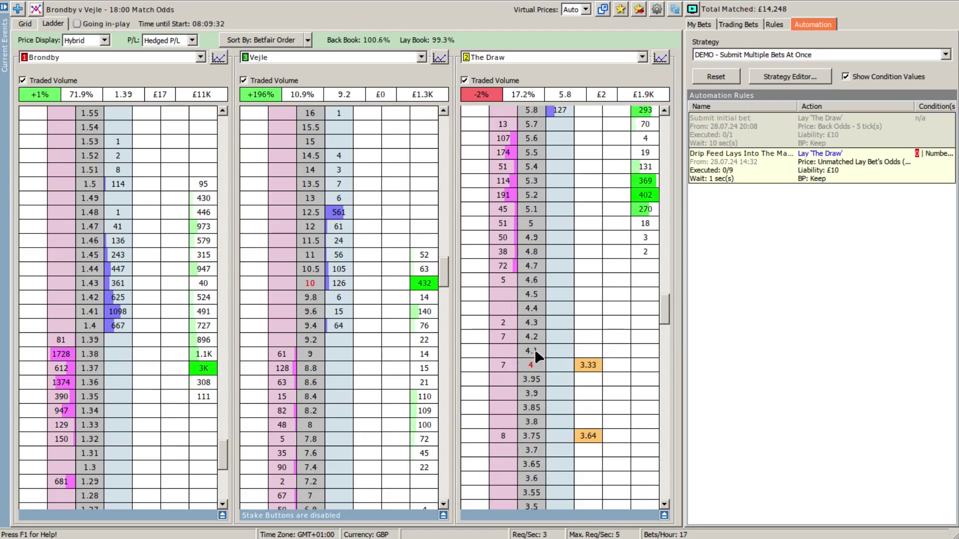
mouse_move(663, 307)
left_mouse_down()
mouse_move(664, 342)
mouse_move(663, 320)
left_mouse_up()
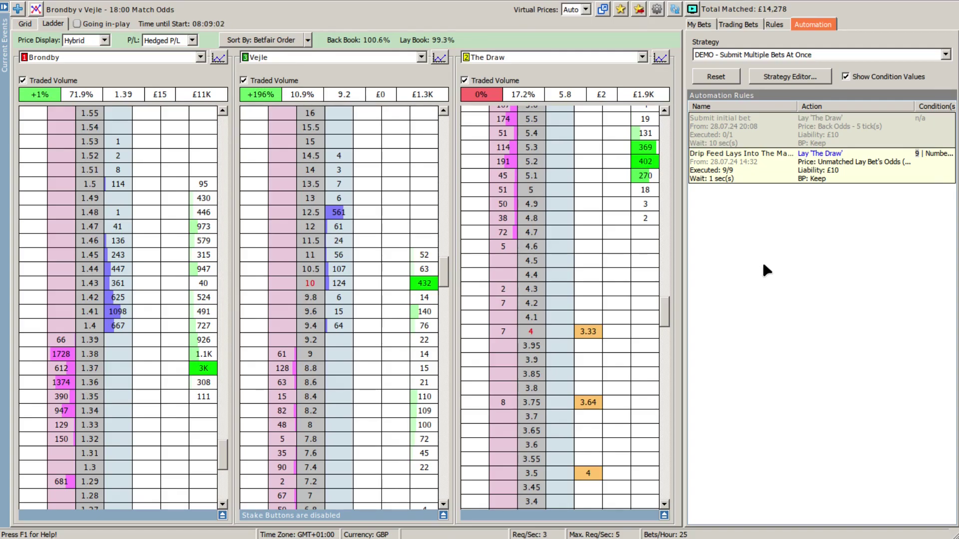
- Reopen the Drip Feed Lays Into The Market rule, showing execution count 9 and 1-second wait
left_click(775, 76)
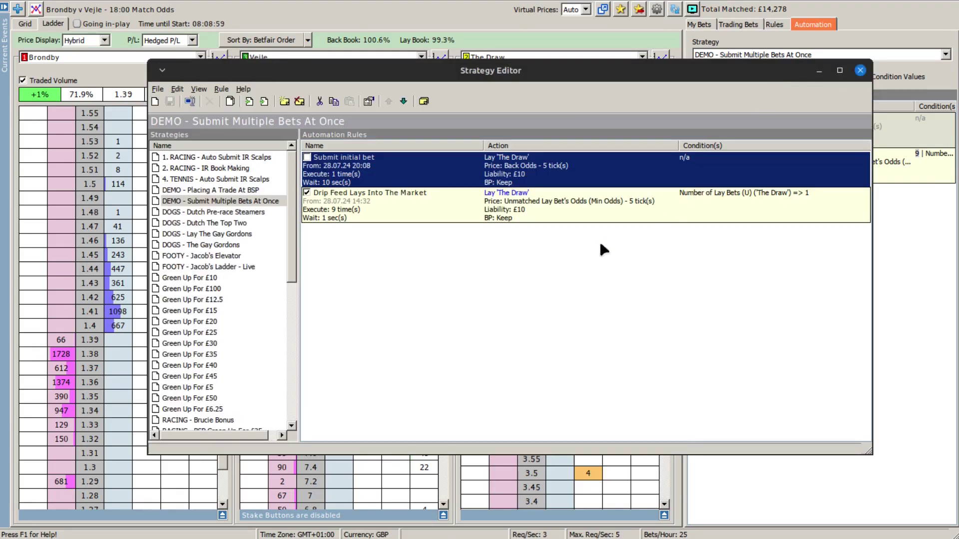
left_click(419, 203)
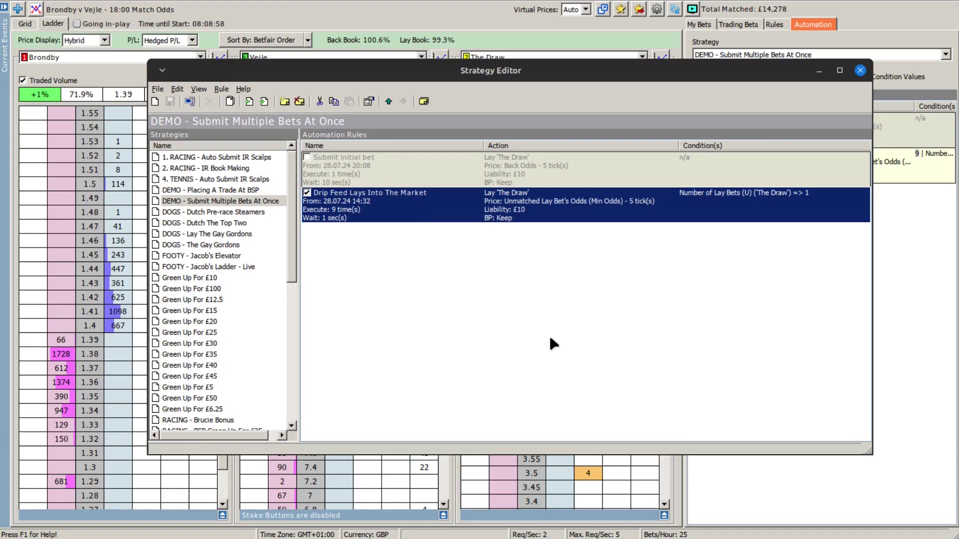
key("Return")
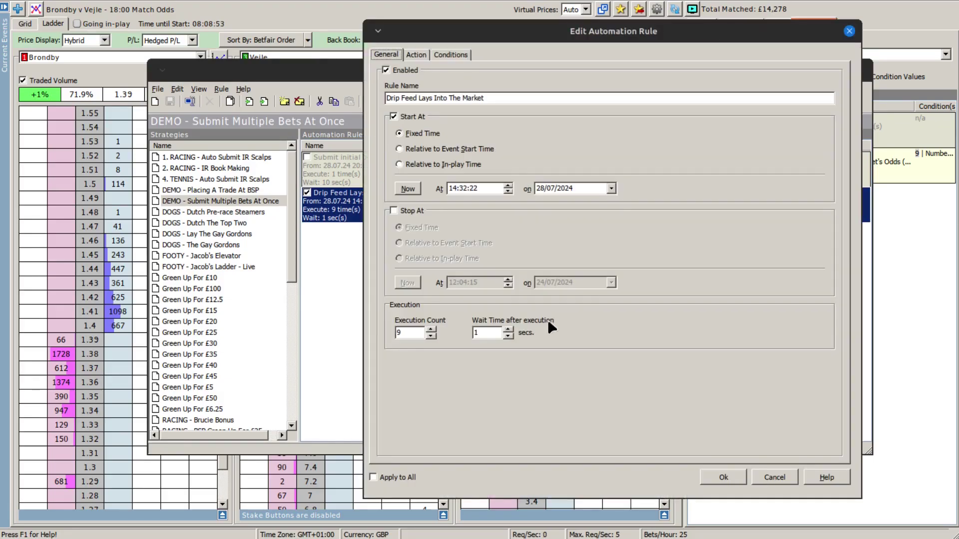